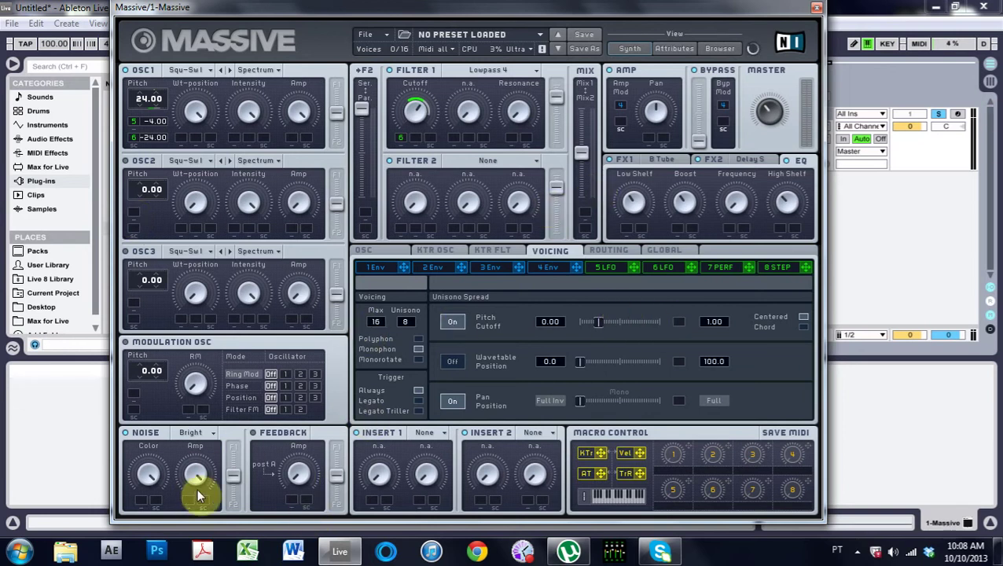
Step: Close Massive, insert a MIDI track with Ctrl+Shift+T, copy the clip there, and load Massive onto it
click(817, 7)
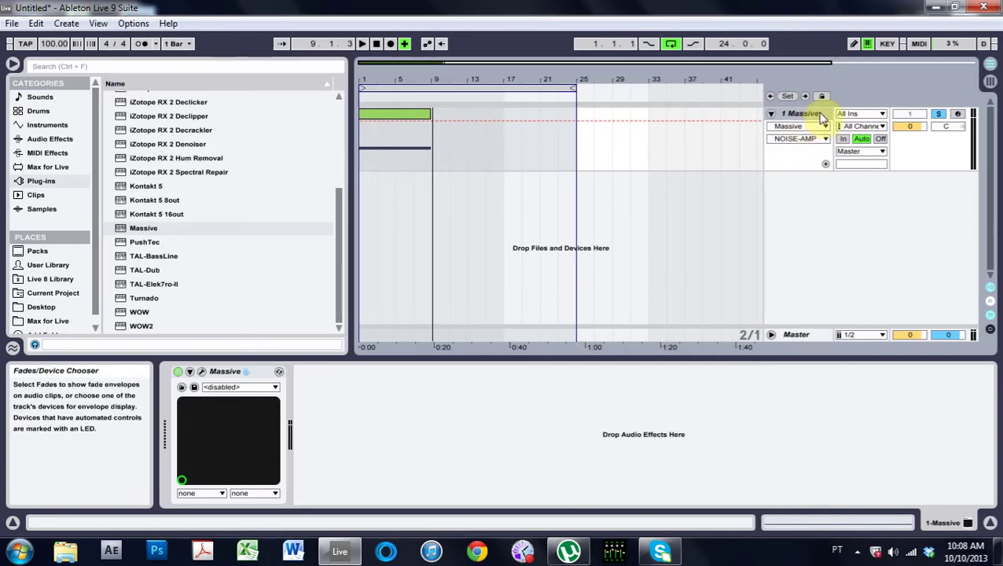
key(ctrl+shift+t)
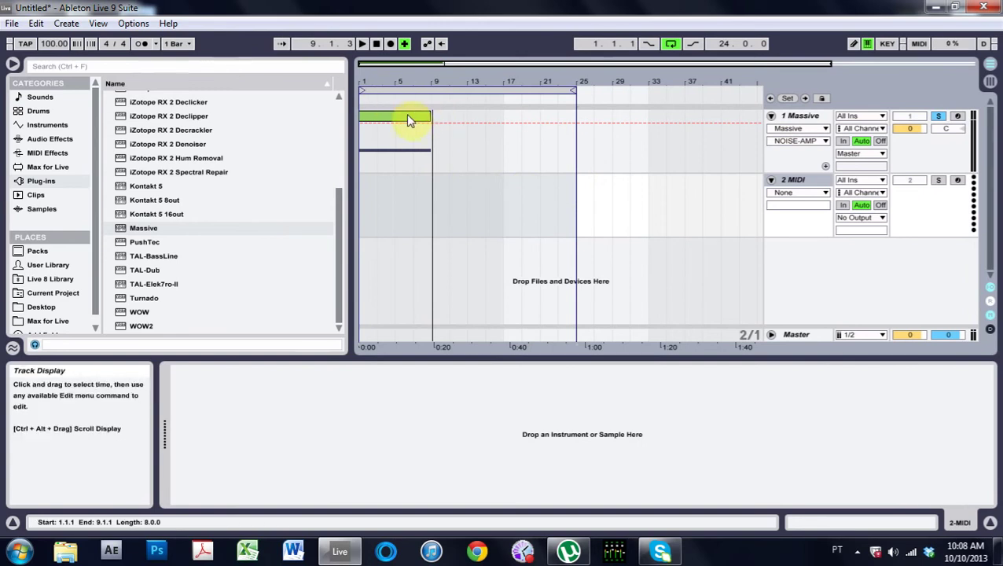
drag(410, 119, 413, 189)
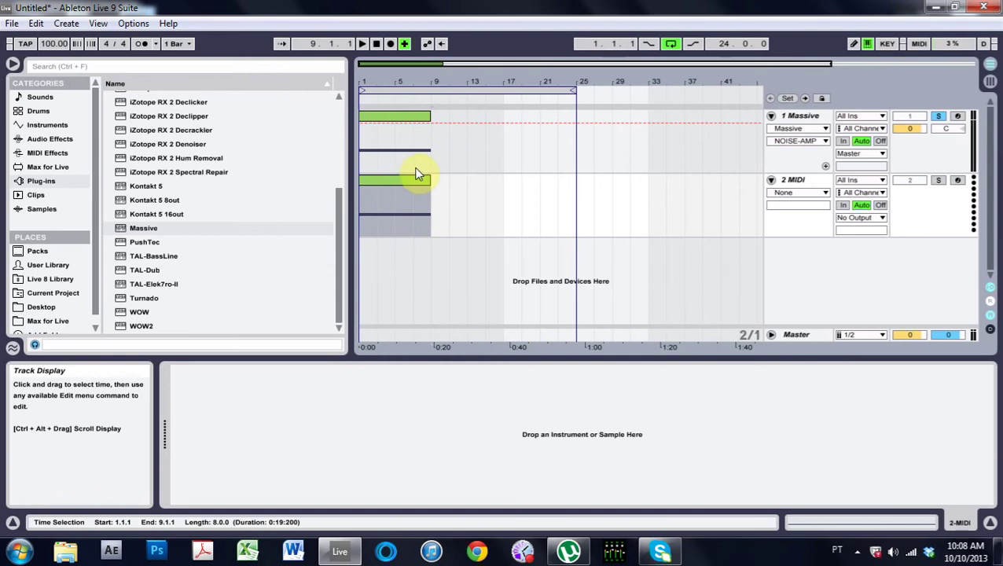
drag(132, 228, 370, 207)
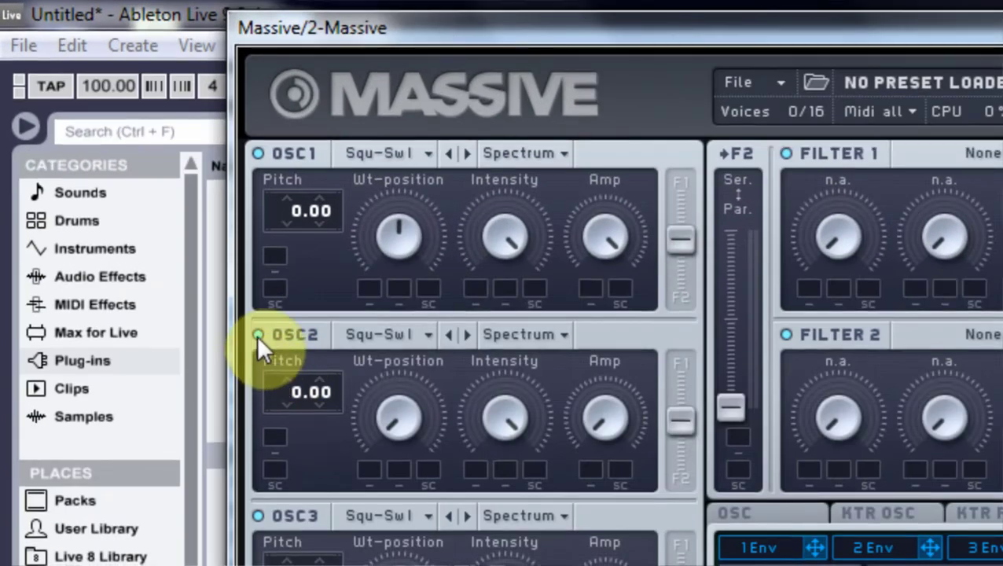
Step: Switch off OSC2, OSC3 and the Modulation OSC, and set the noise type to Bright
click(176, 229)
click(257, 484)
click(257, 276)
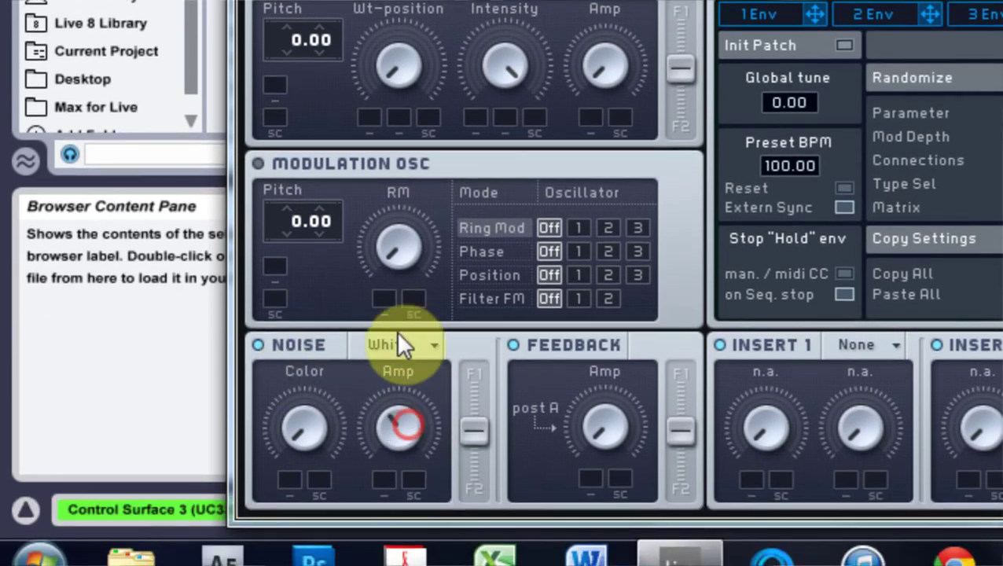
click(401, 414)
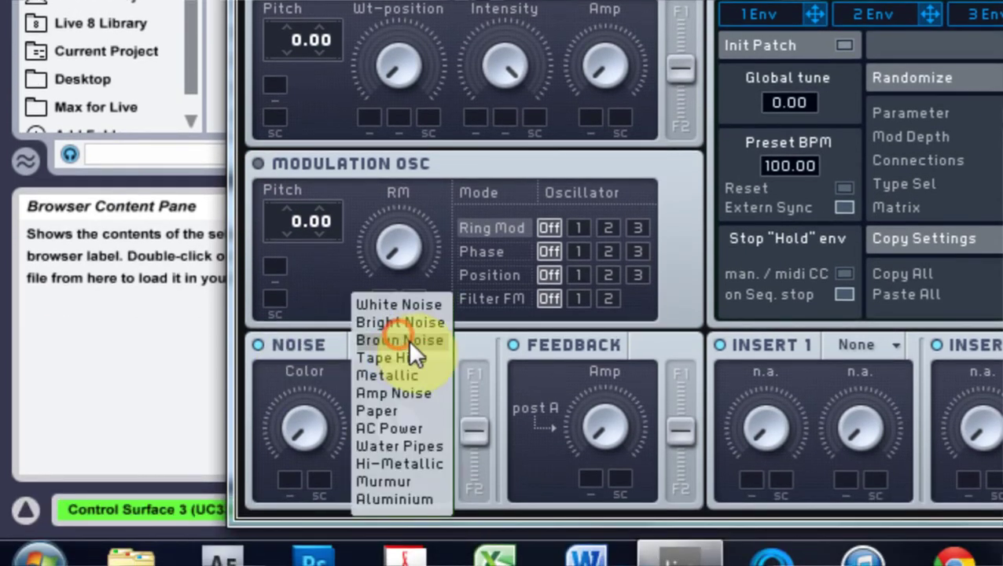
click(409, 340)
click(405, 346)
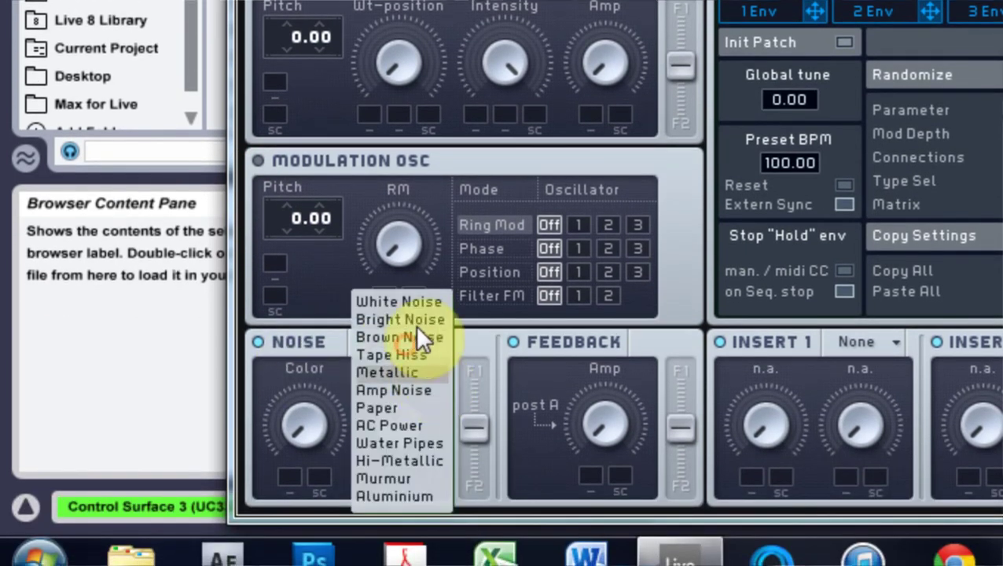
click(412, 322)
click(406, 436)
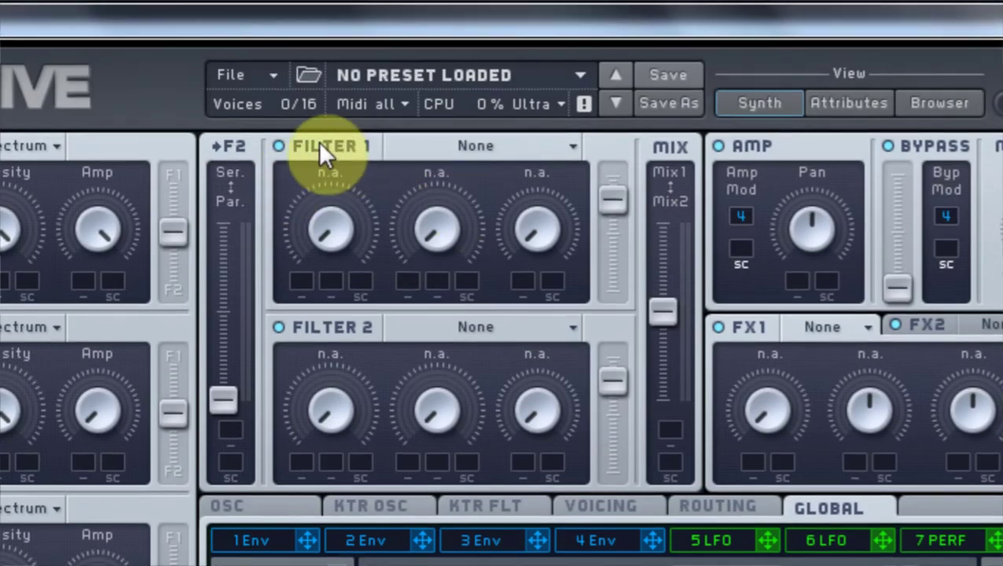
Step: Make Filter 1 a Lowpass 4 with the filters in series, and adjust its cutoff
click(456, 148)
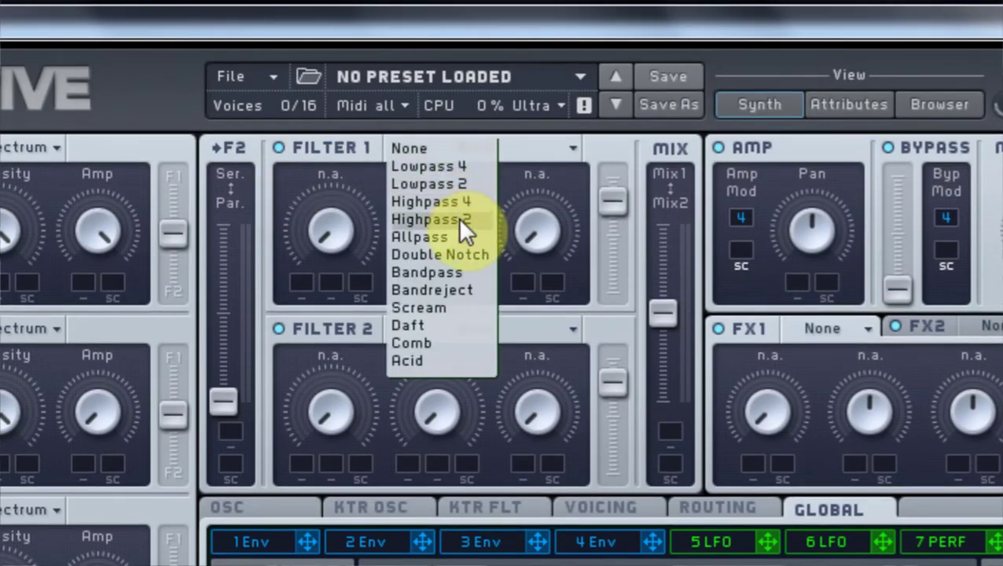
click(454, 167)
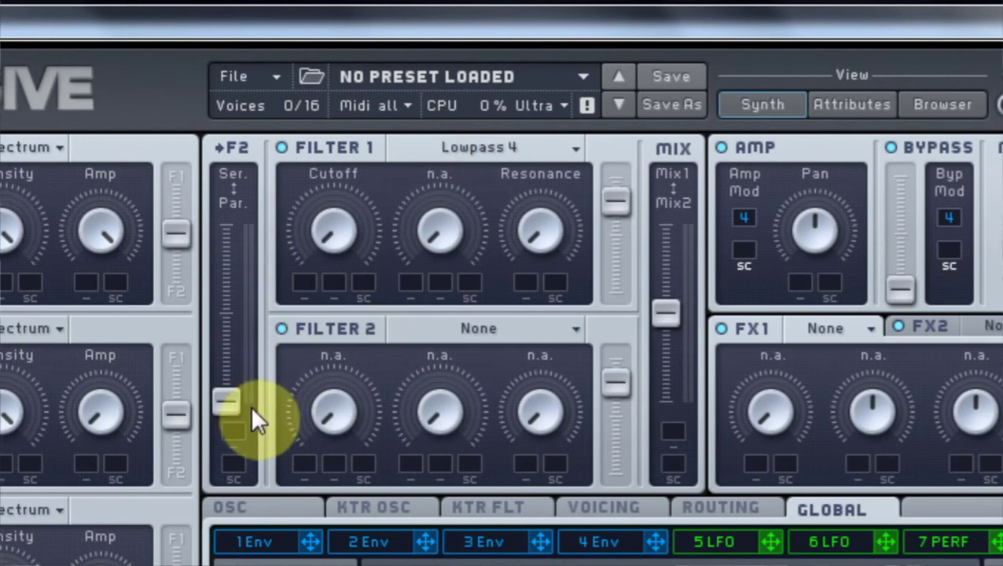
drag(226, 406, 255, 234)
drag(357, 228, 380, 234)
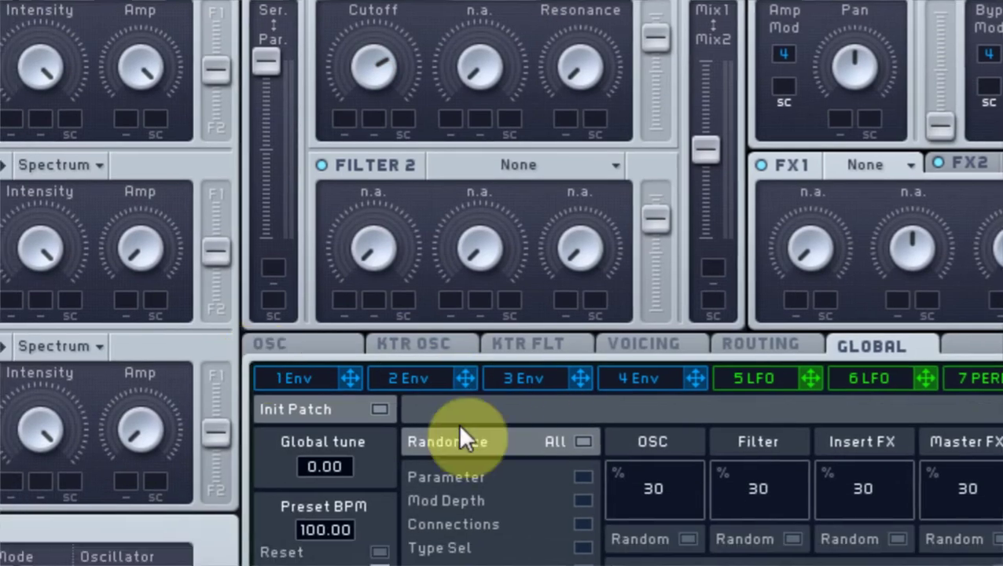
Step: In 4 Env, raise the decay level near maximum and lengthen the attack and release
click(602, 378)
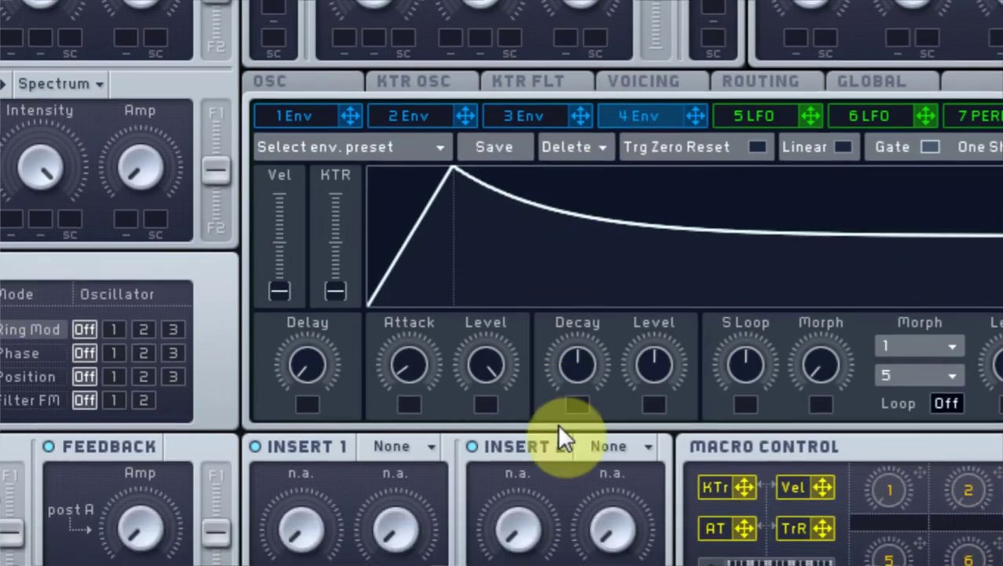
click(655, 367)
drag(654, 362, 786, 151)
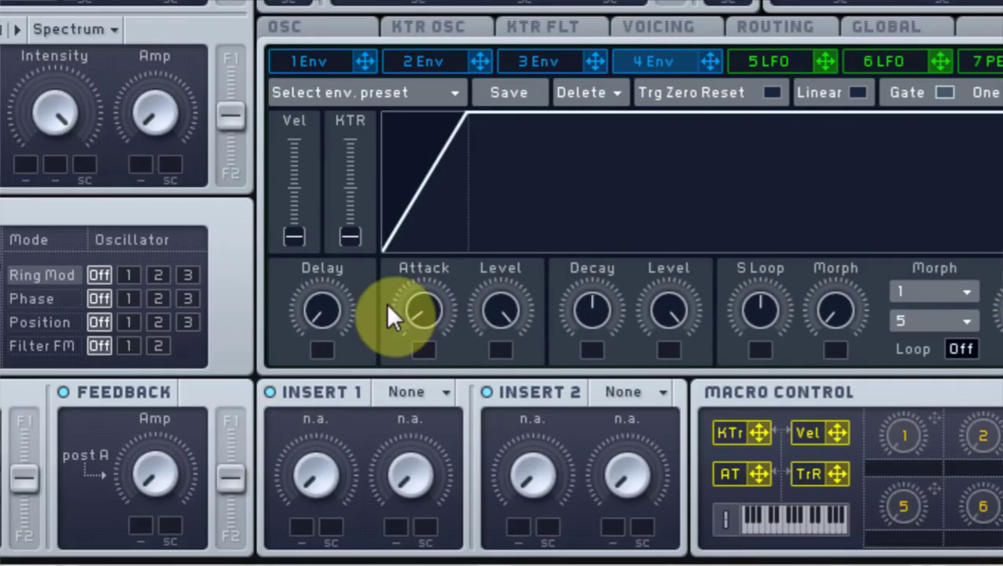
click(413, 367)
drag(430, 313, 419, 323)
drag(689, 315, 684, 302)
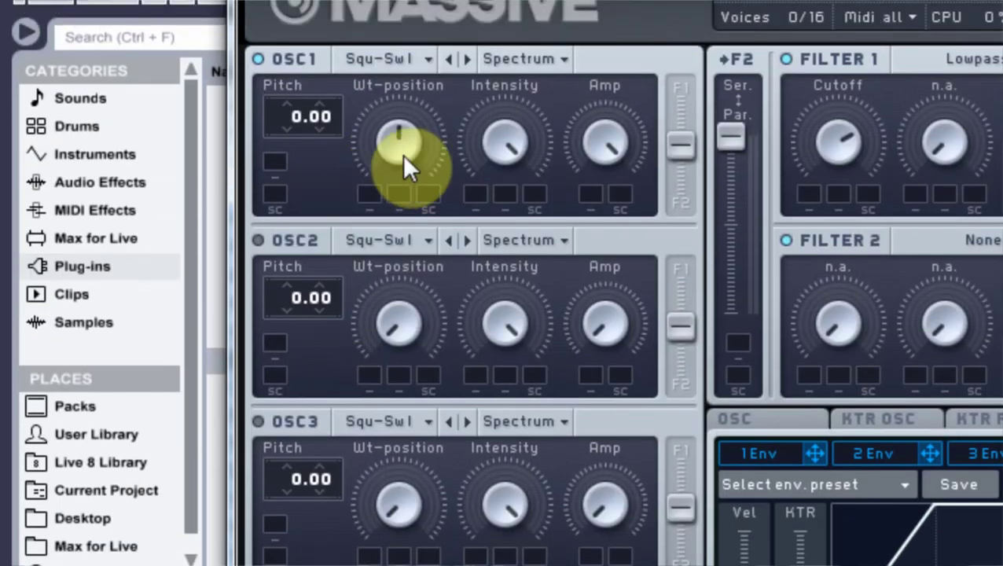
Step: Lower OSC1's wavetable position, raise its pitch to 24.00 semitones, and show the 5 LFO page
mouse_move(400, 155)
mouse_down()
mouse_move(397, 144)
mouse_move(407, 160)
mouse_move(406, 138)
mouse_up()
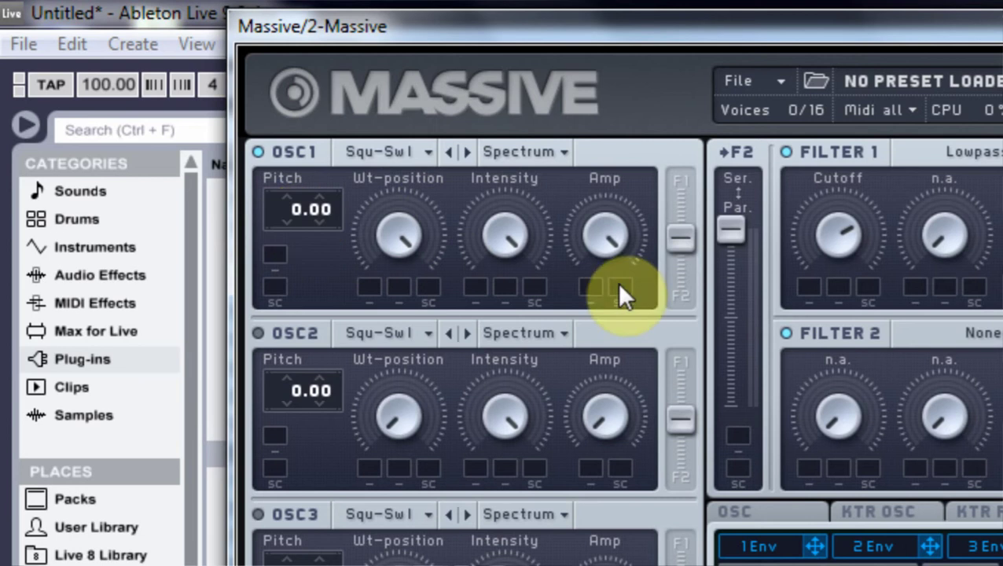
drag(278, 223, 300, 134)
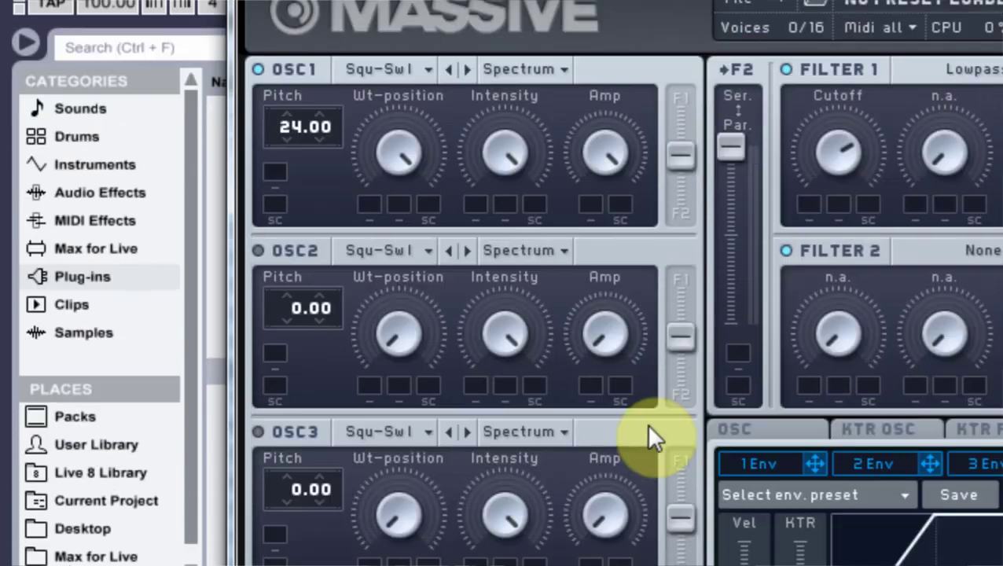
click(713, 370)
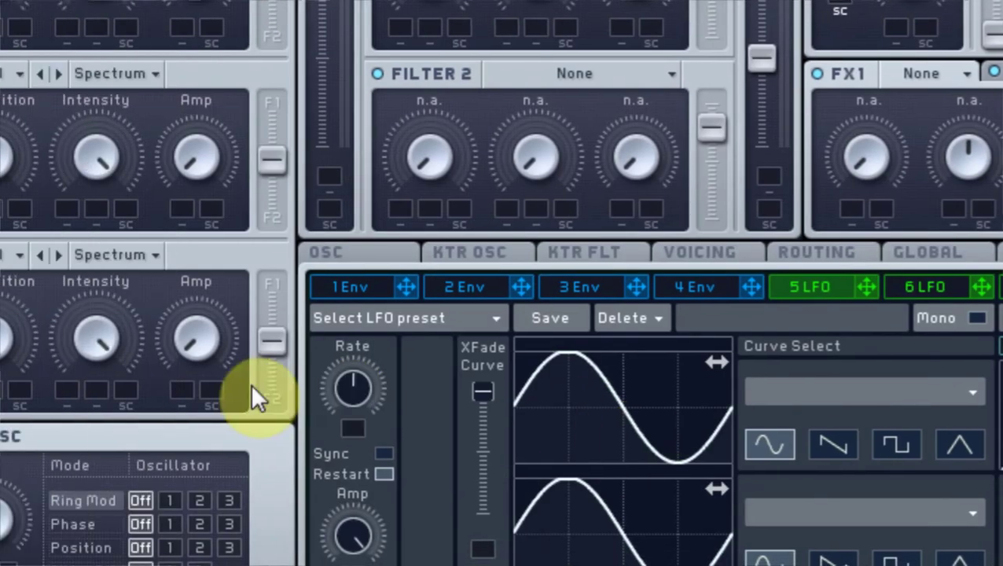
Step: Make 5 LFO a tempo-synced 1/4 saw modulating OSC1 pitch by -4.00
click(383, 454)
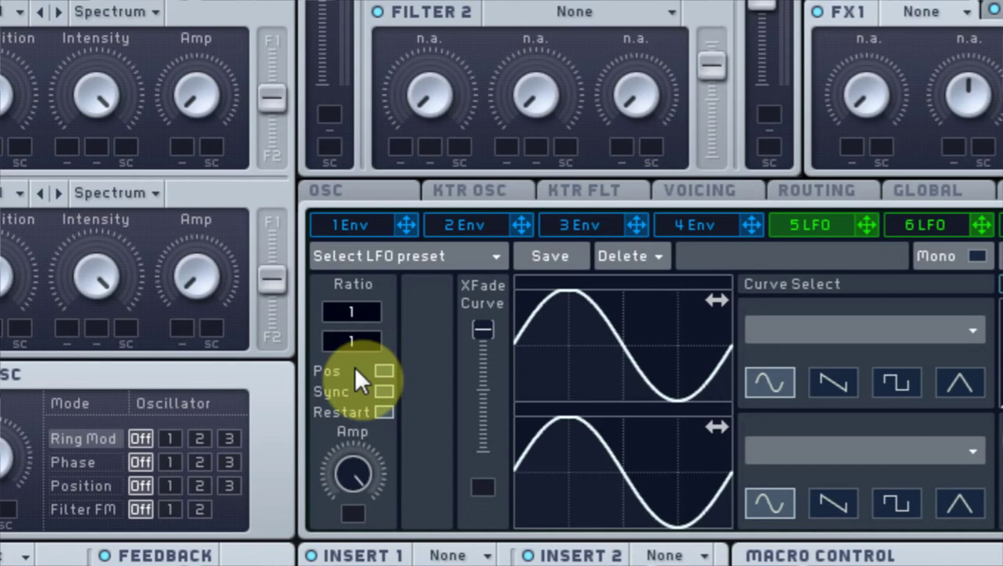
drag(363, 340, 374, 327)
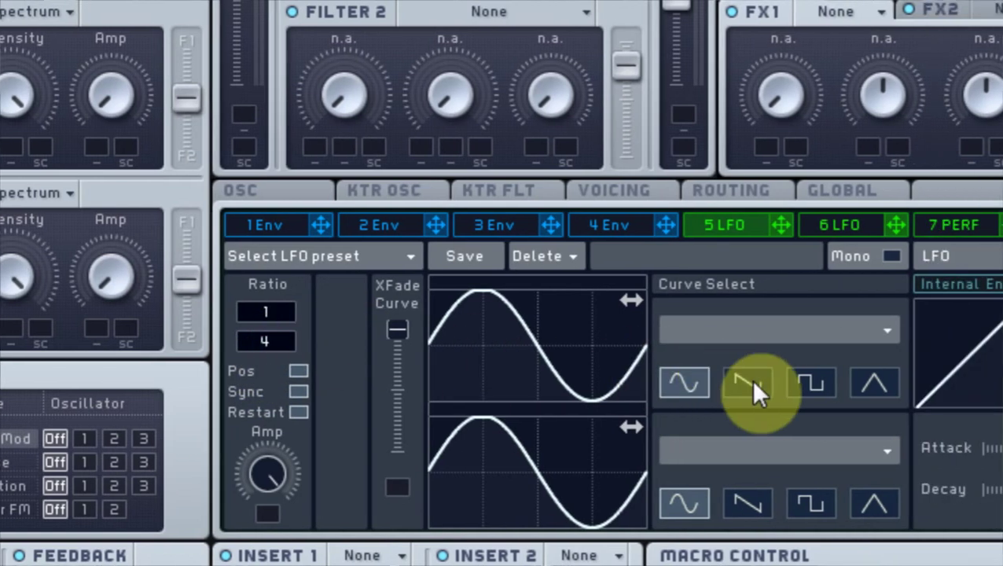
click(835, 380)
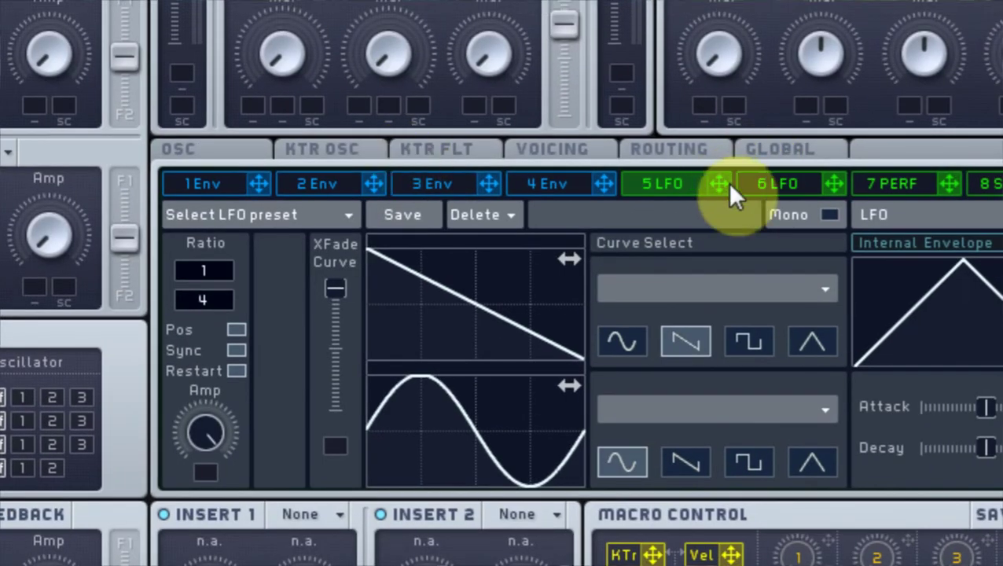
drag(720, 189, 295, 169)
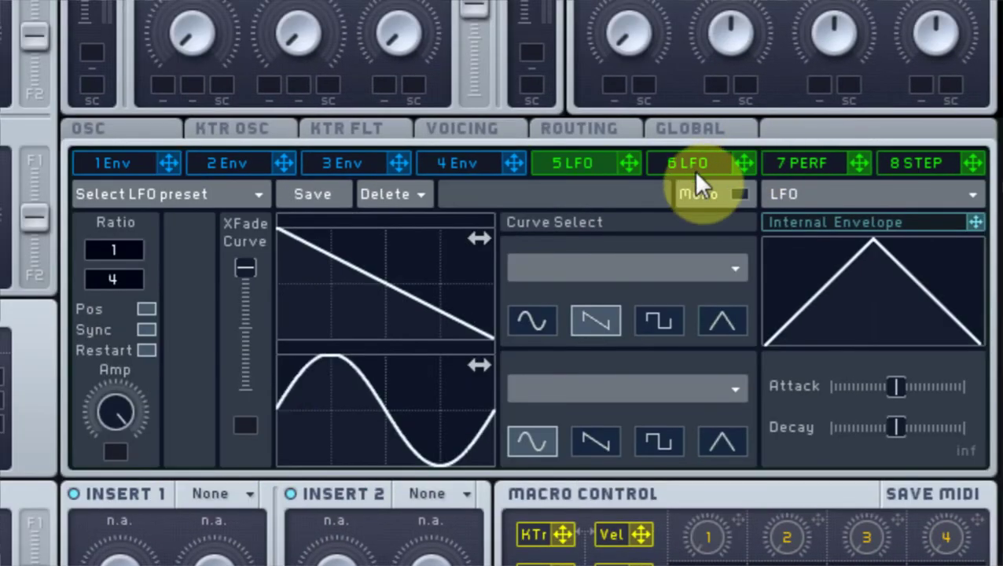
click(755, 123)
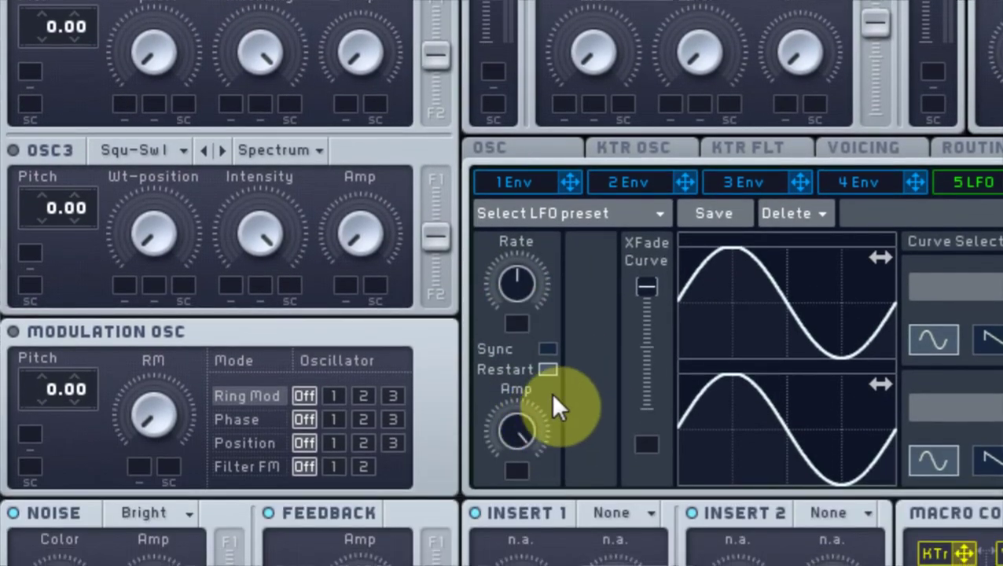
Step: Sync 6 LFO with a saw curve, route it to OSC1 pitch at -24.00, and solo track 2
click(548, 347)
click(527, 269)
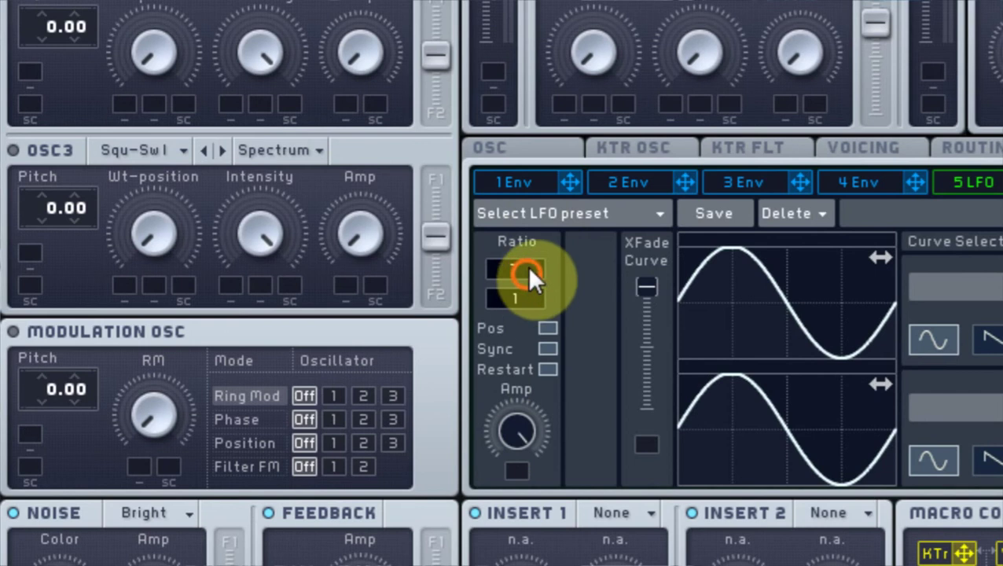
click(995, 340)
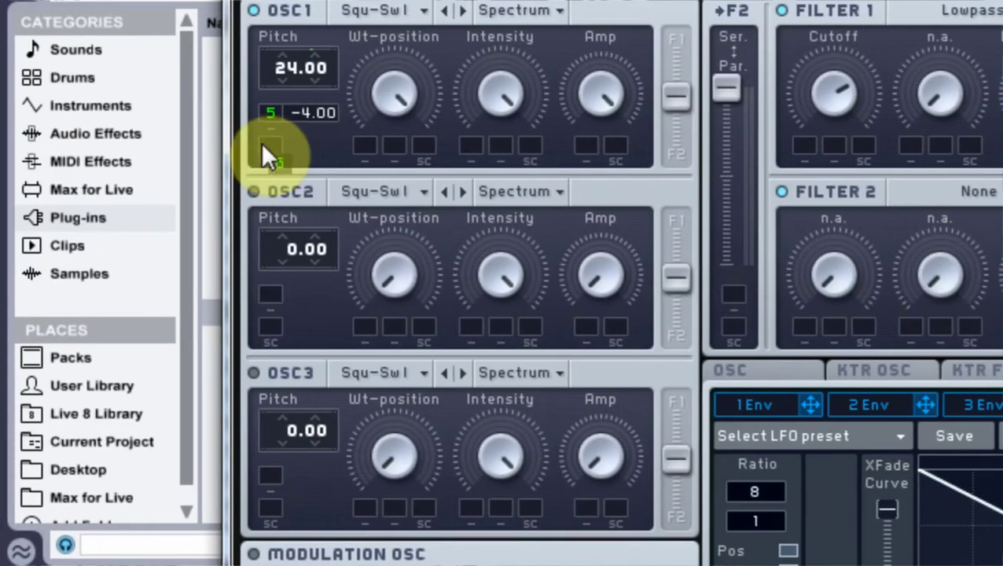
click(270, 146)
drag(314, 153, 293, 205)
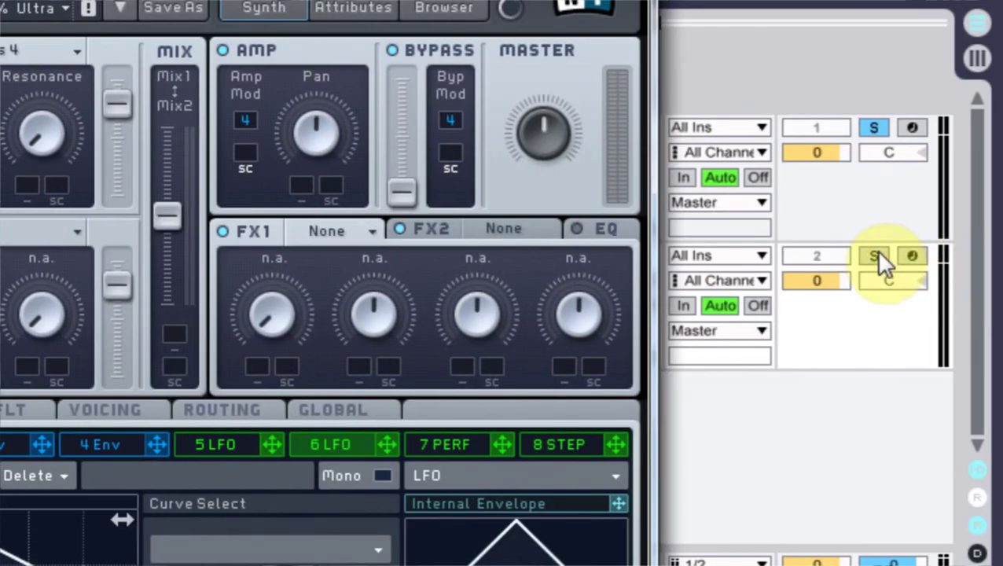
click(872, 257)
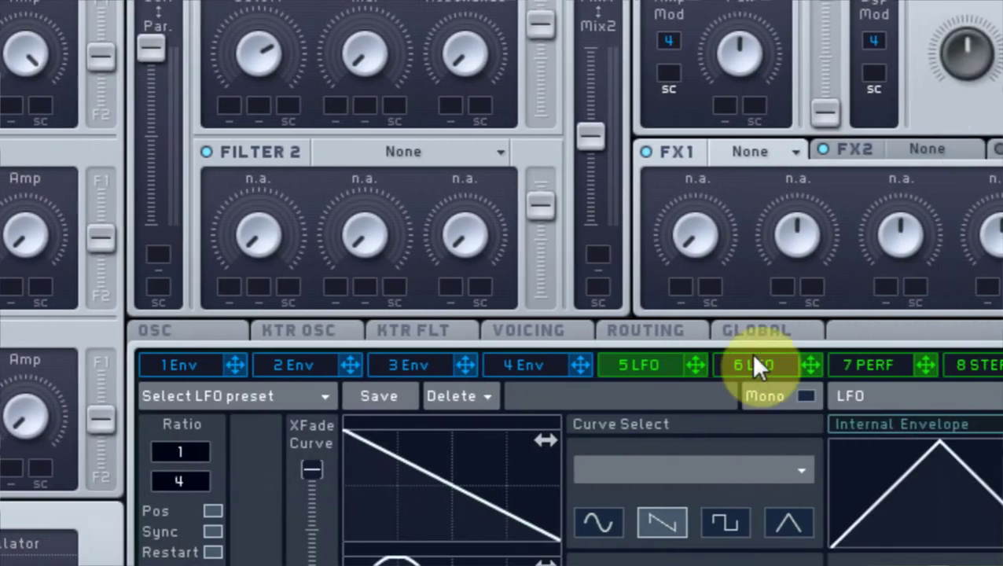
Step: Confirm LFO 6's ratio reads 8/1, then return to LFO 5 at 1/4
click(753, 364)
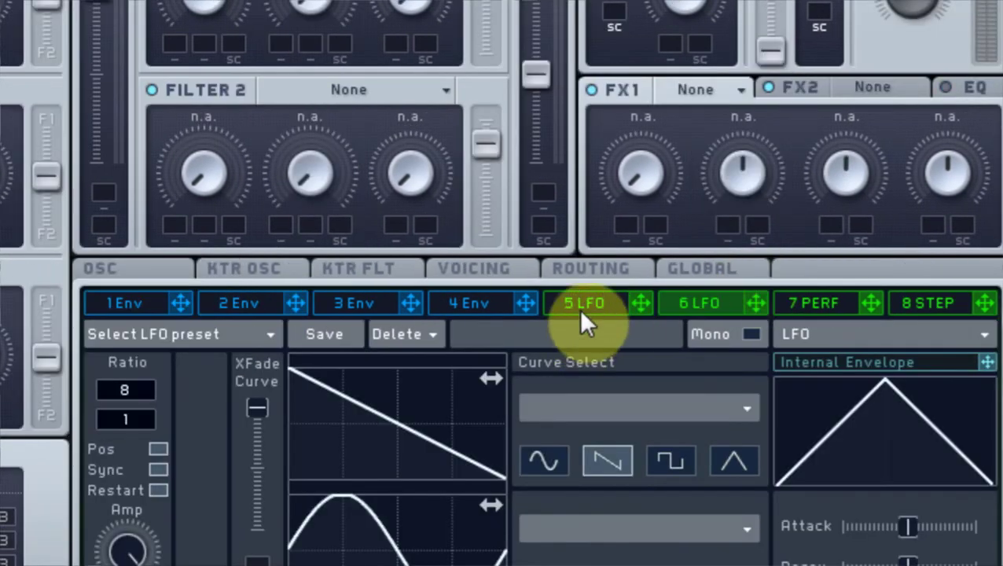
click(582, 313)
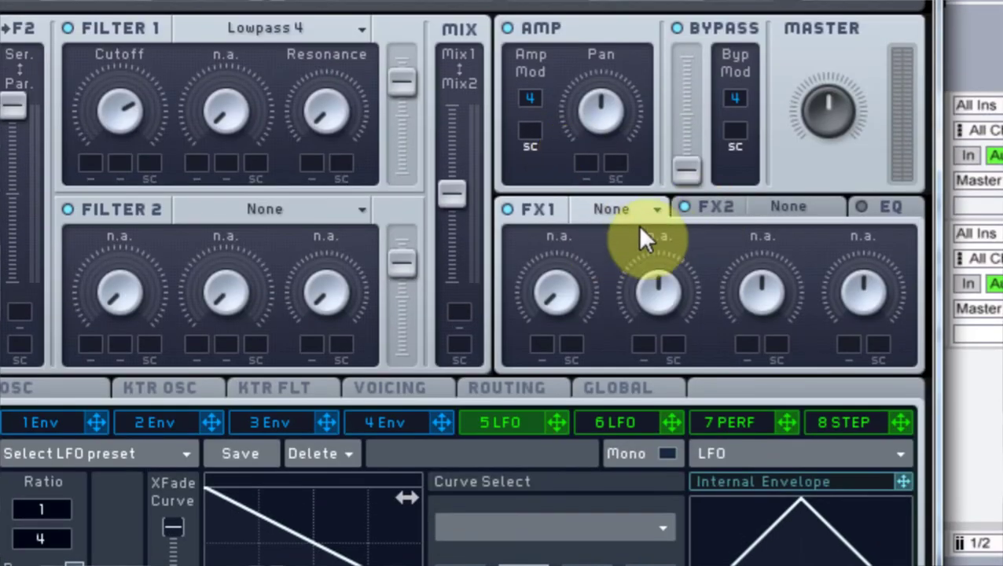
Step: Put a Blaster Tube on FX1 and raise its dry/wet mix and drive
click(631, 140)
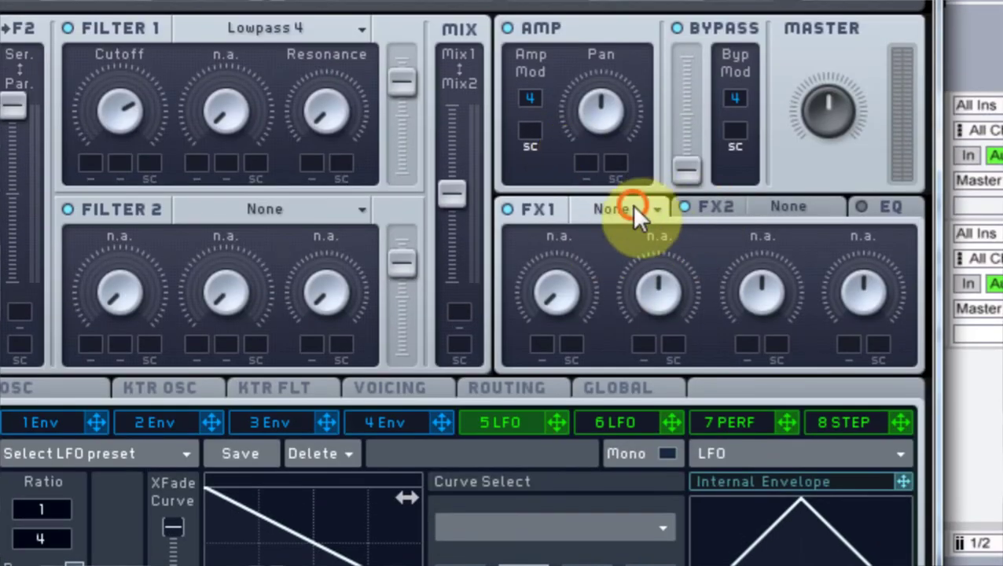
click(603, 512)
drag(552, 291, 550, 264)
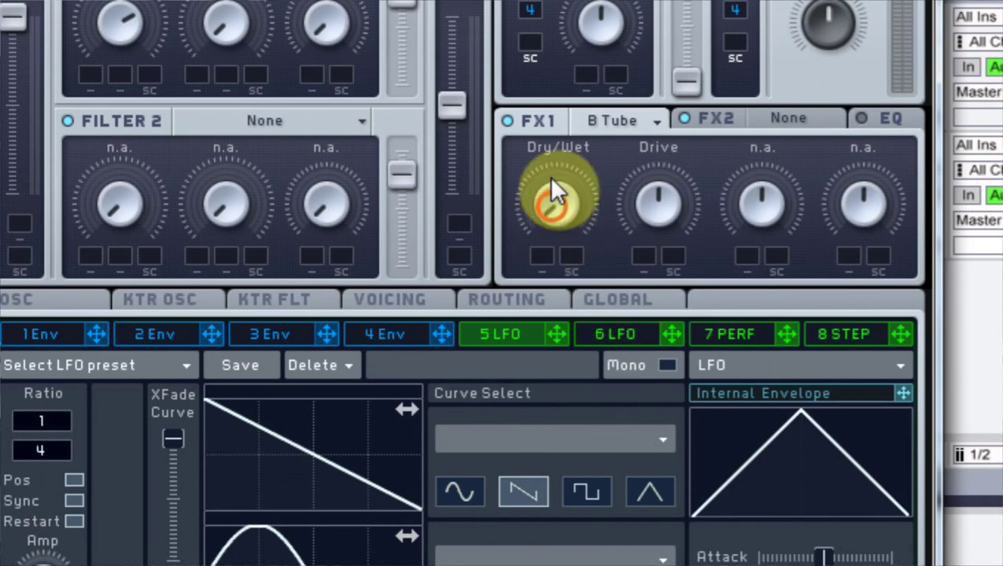
drag(553, 191, 556, 157)
drag(650, 198, 663, 214)
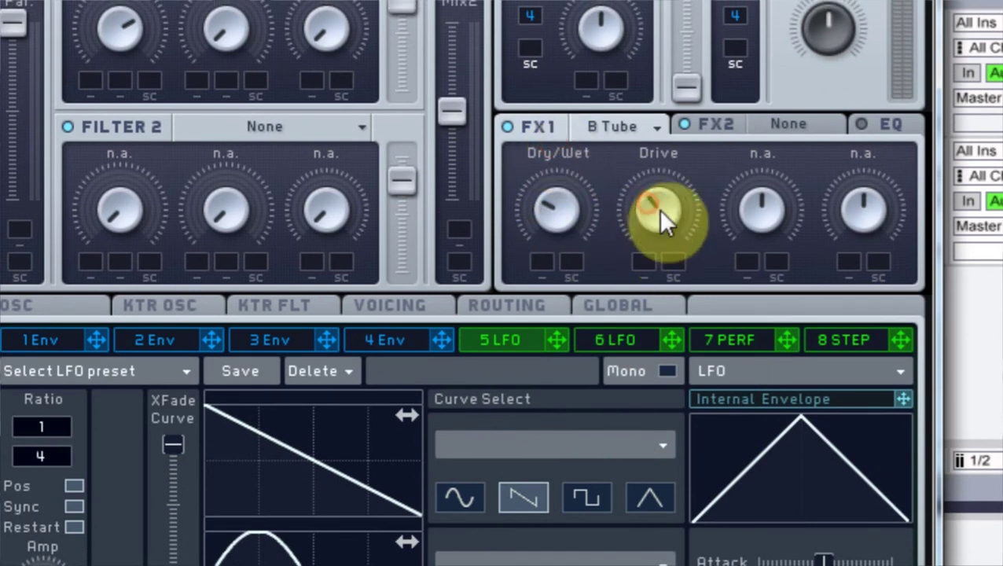
Step: Set FX2 to Delay Synced, timed 4/16 left and 3/24 right, with dry/wet at halfway
click(812, 123)
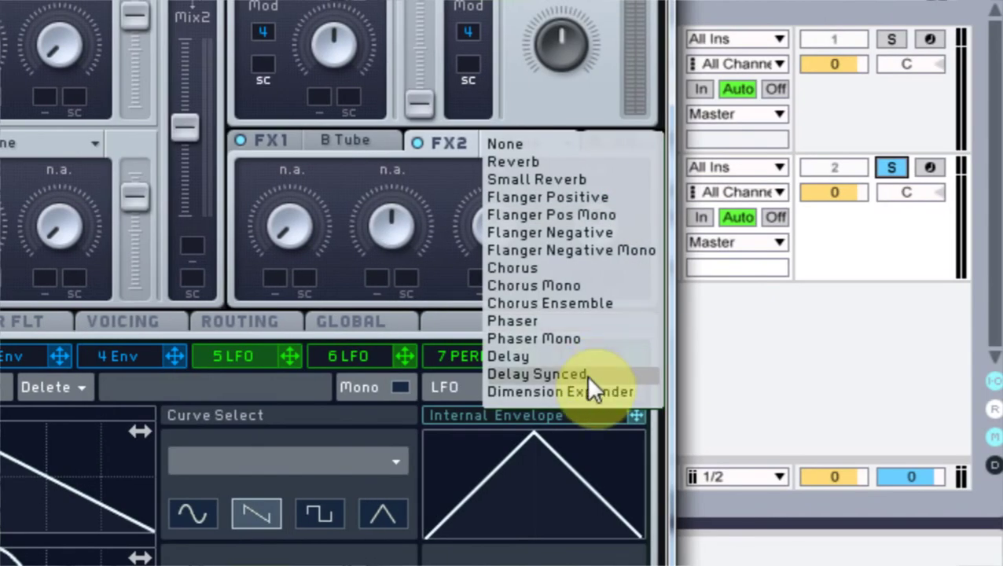
click(555, 375)
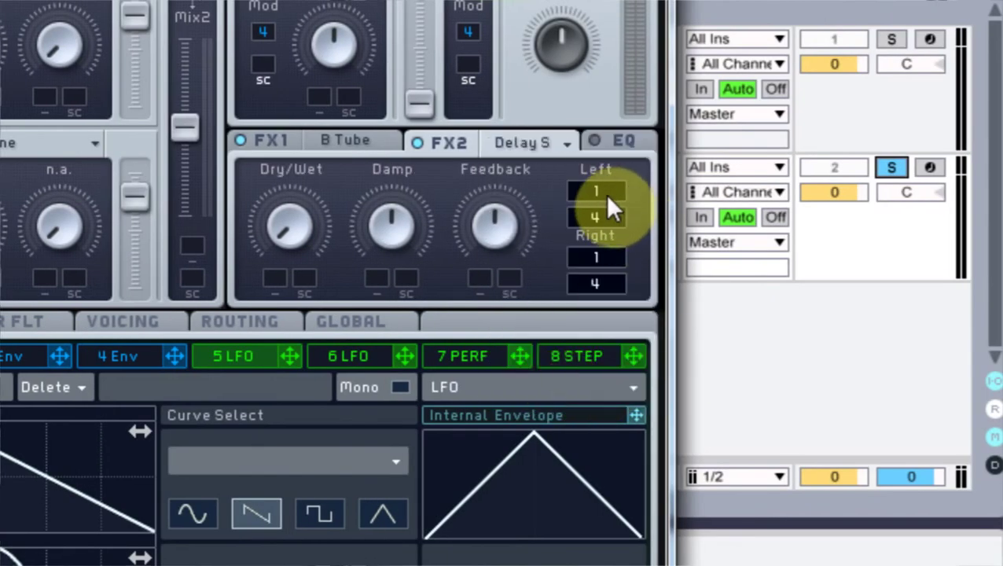
drag(608, 195, 614, 169)
mouse_move(617, 221)
mouse_down()
mouse_move(623, 188)
mouse_move(612, 231)
mouse_up()
drag(614, 279, 614, 255)
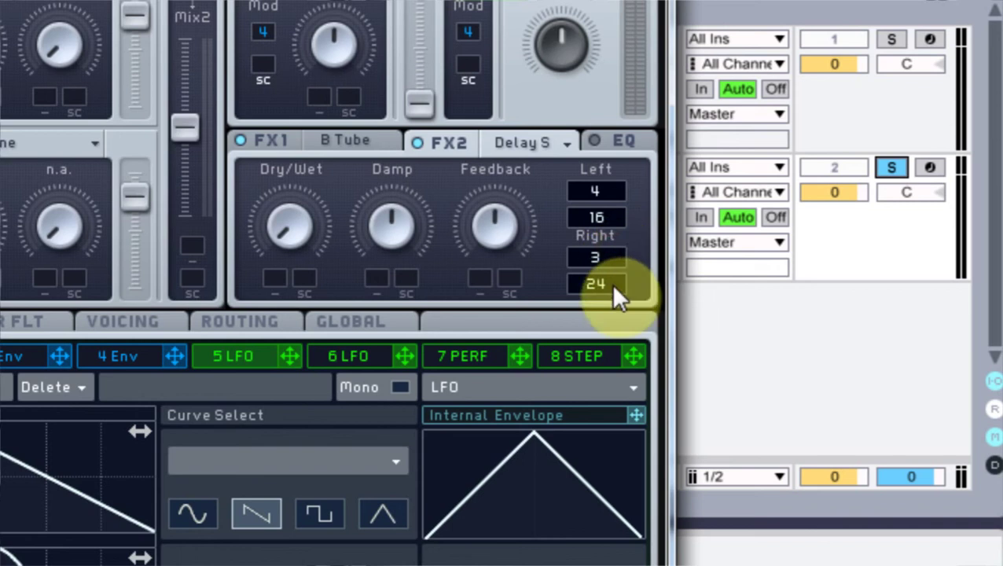
drag(292, 237, 260, 219)
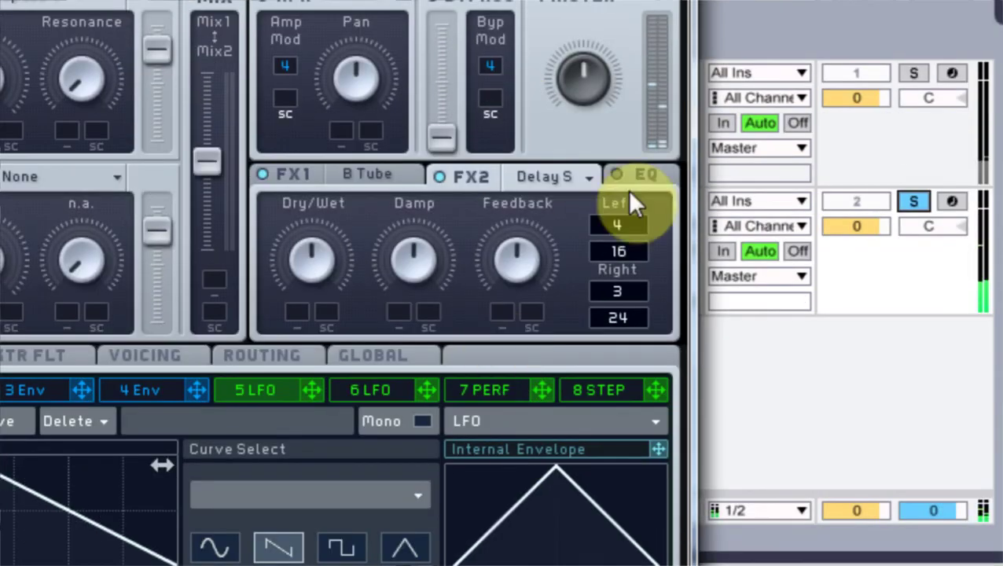
Step: Lower the EQ frequency and pull the high and low shelves down slightly
click(657, 228)
drag(516, 265, 531, 364)
drag(635, 183, 609, 191)
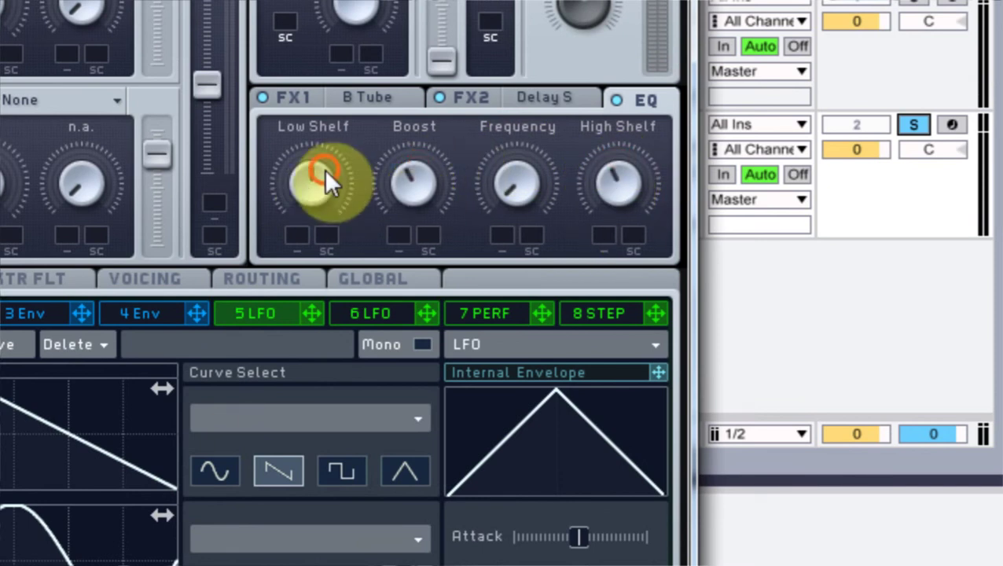
drag(324, 168, 303, 205)
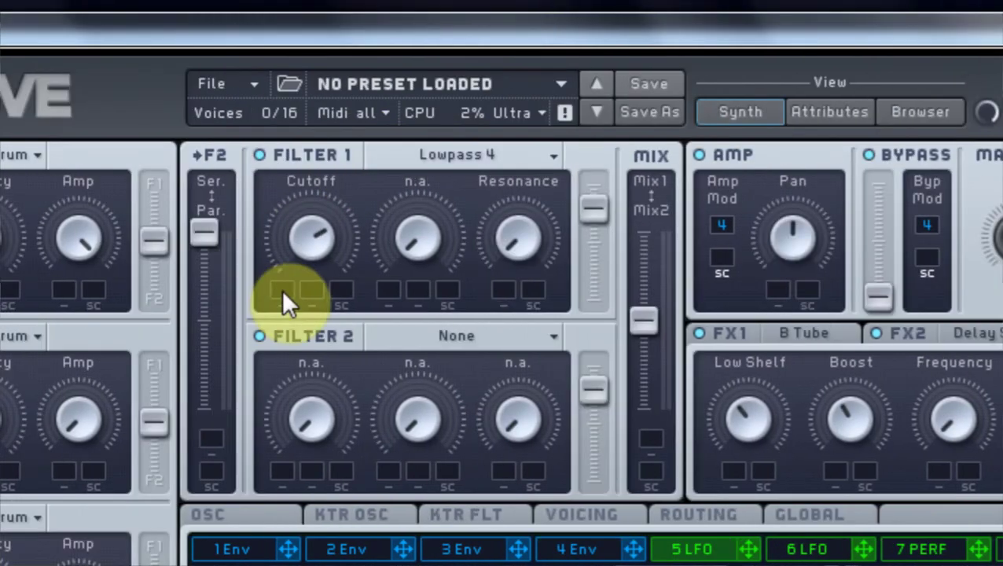
Step: Drag LFO 6 into the modulation slot under Filter 1's cutoff knob
click(308, 238)
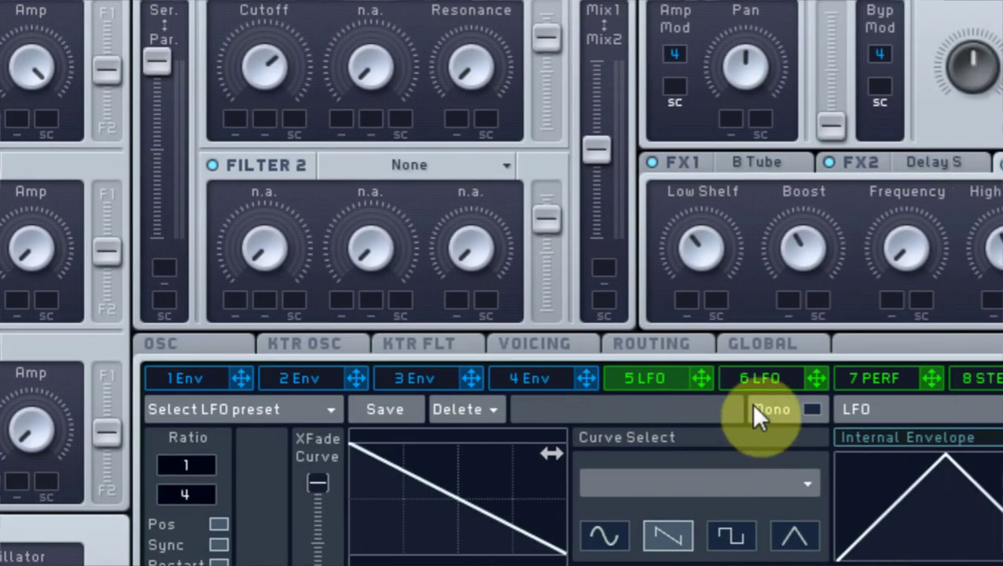
click(814, 380)
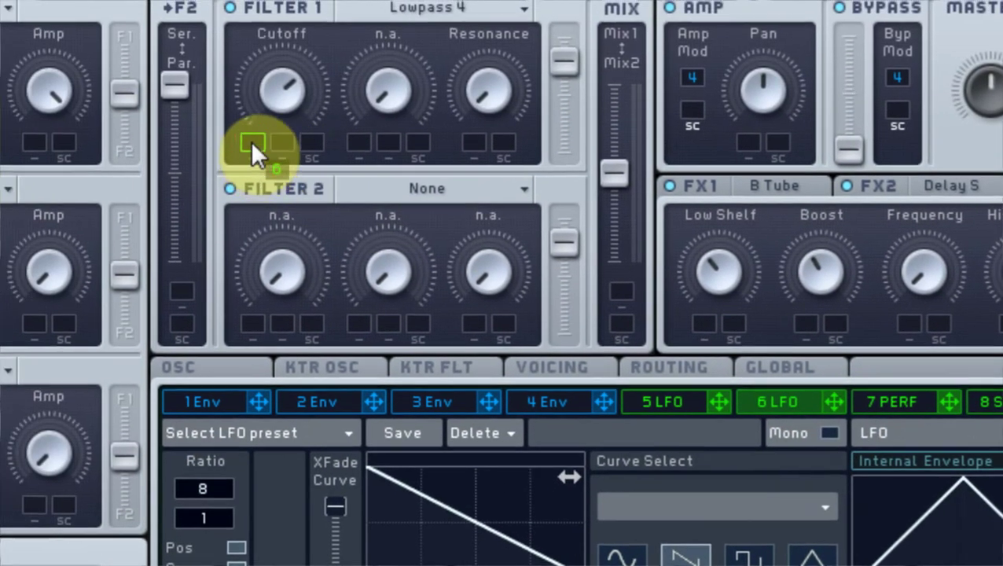
click(165, 36)
drag(250, 140, 258, 188)
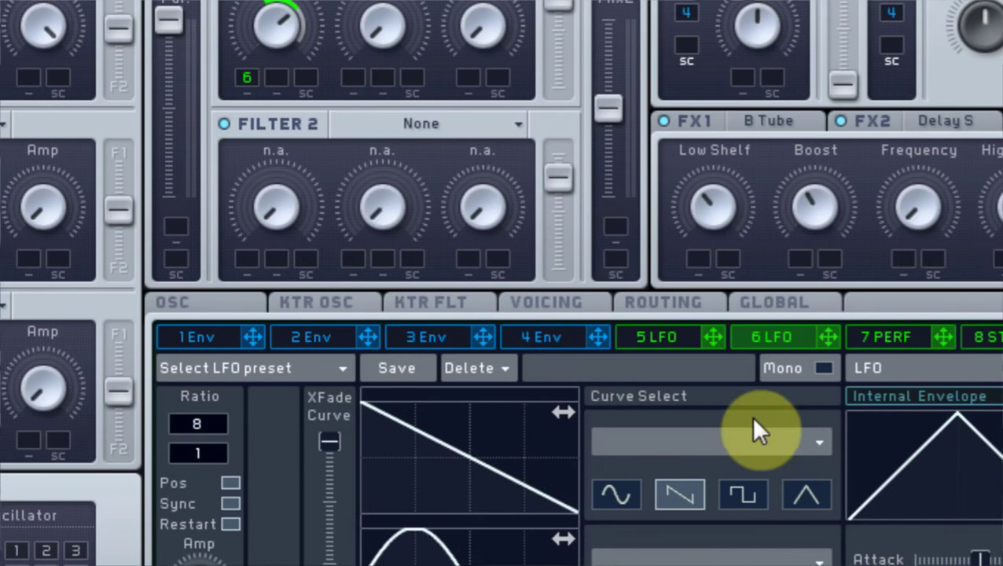
Step: Set unison to 4 voices, enable pitch/cutoff and pan spread, widen the spread, and choose Monophon
click(561, 305)
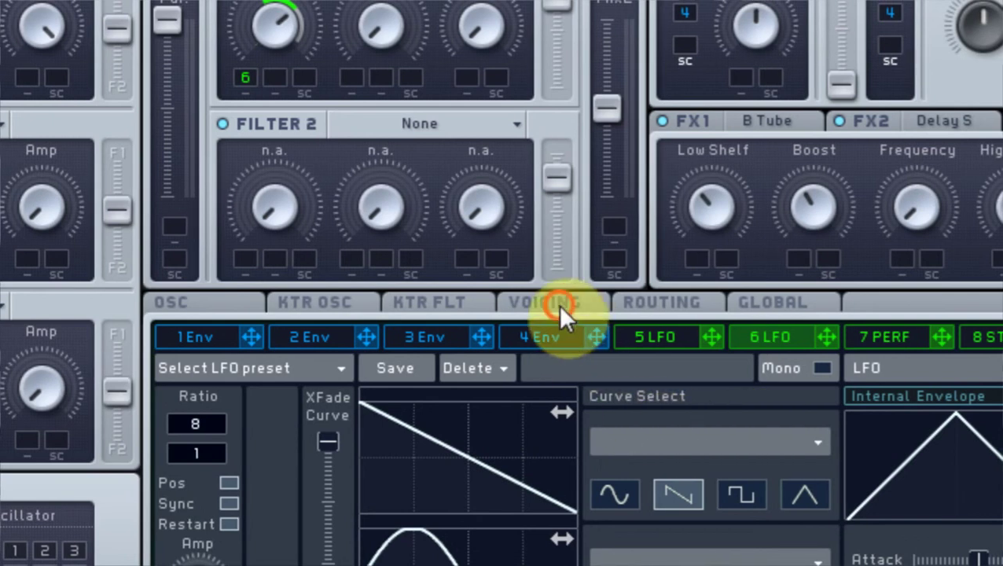
click(261, 446)
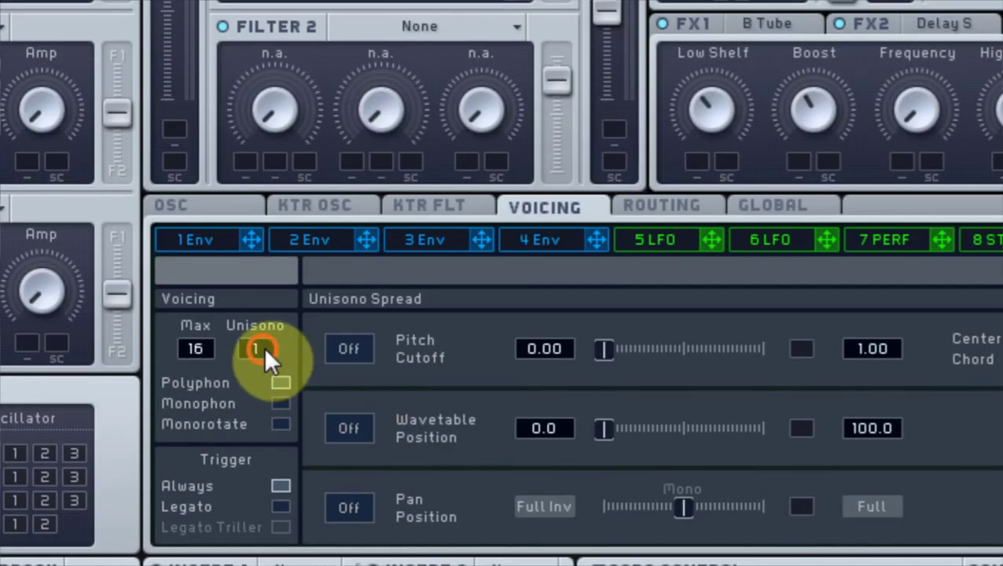
drag(263, 347, 275, 328)
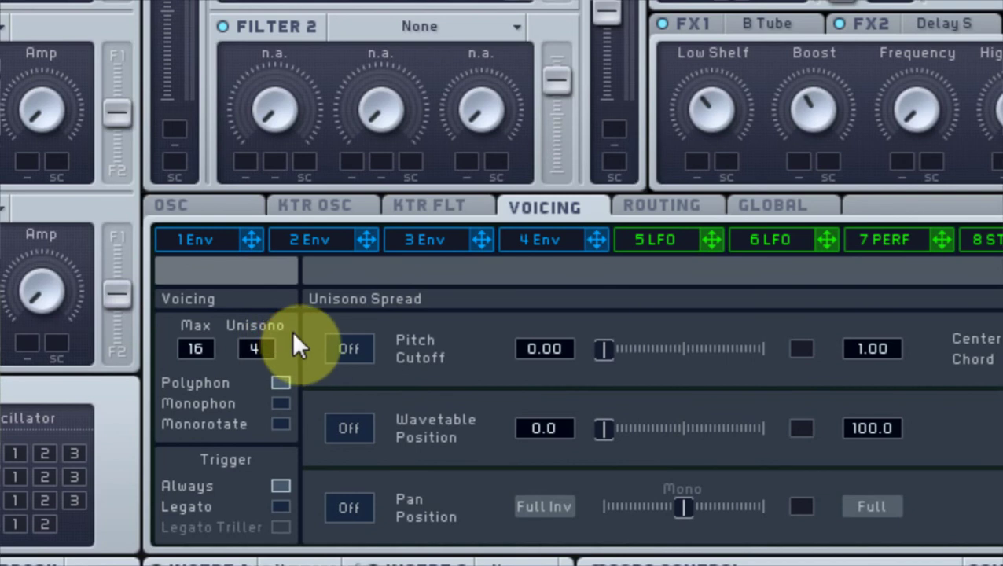
click(368, 358)
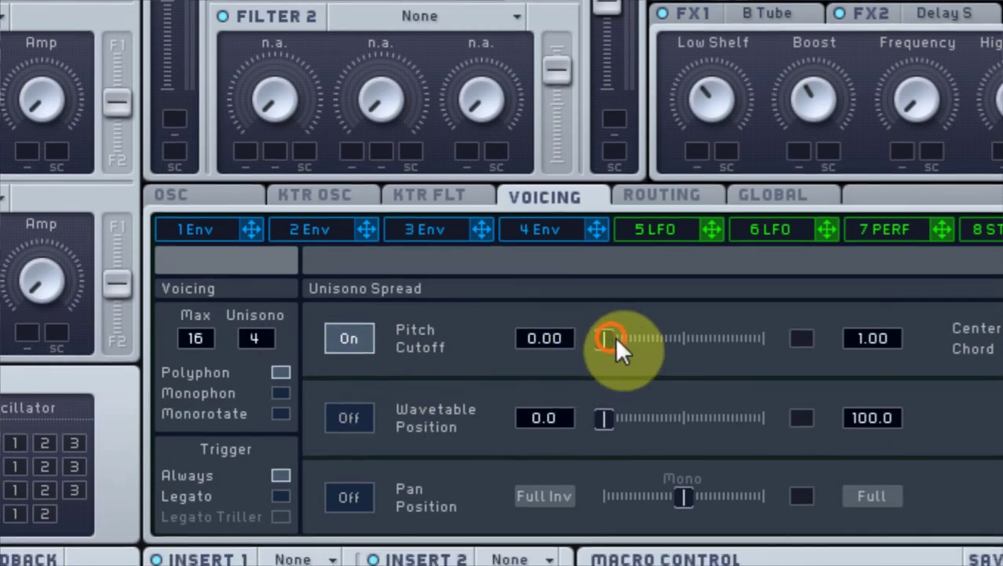
drag(614, 347, 513, 418)
click(351, 499)
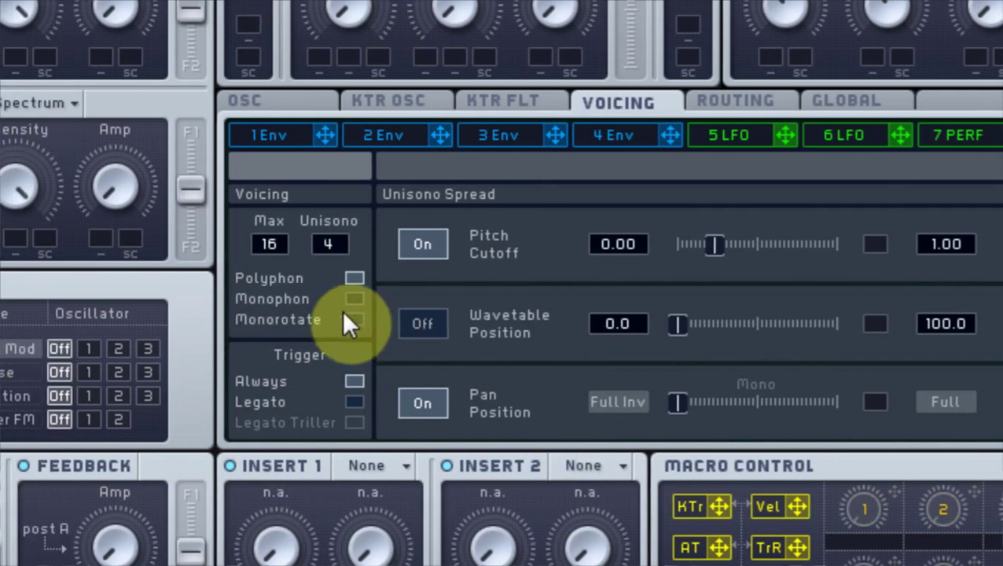
click(355, 299)
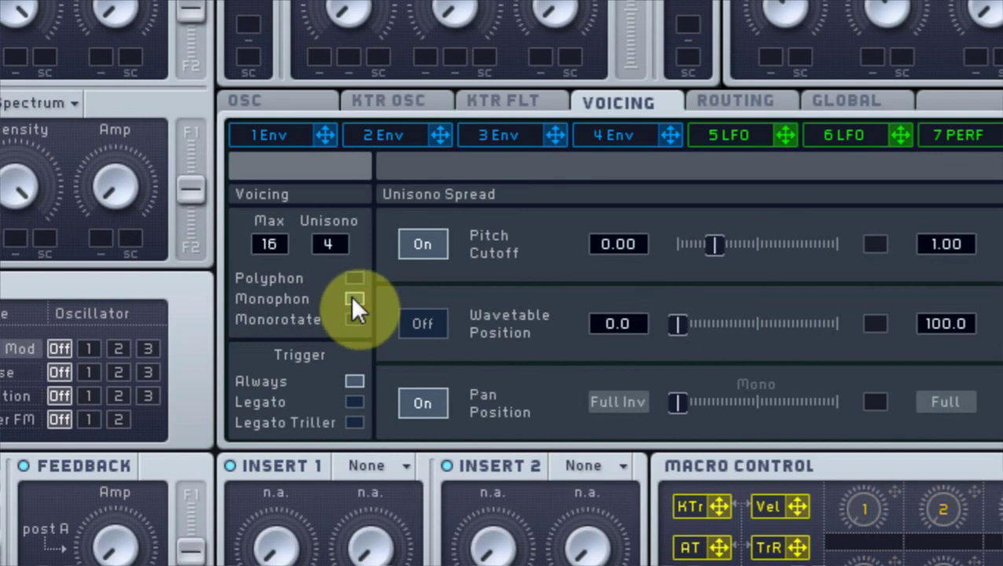